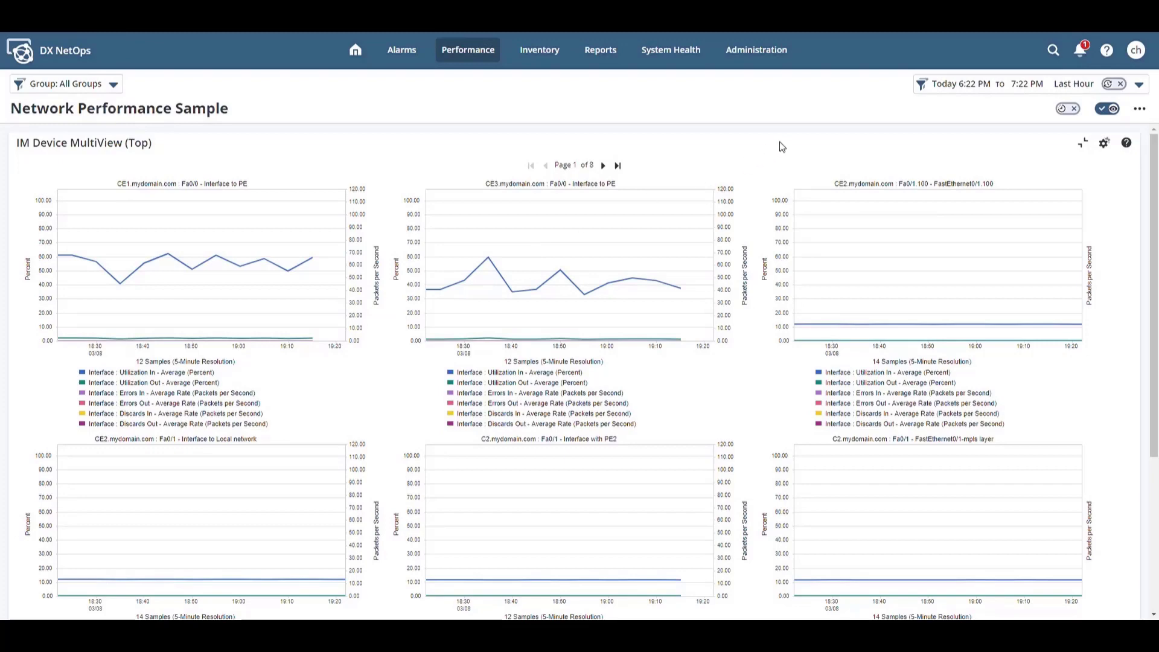
Go to the Threshold Profiles page under Monitored Items Management and select the Test Profile folder
click(757, 49)
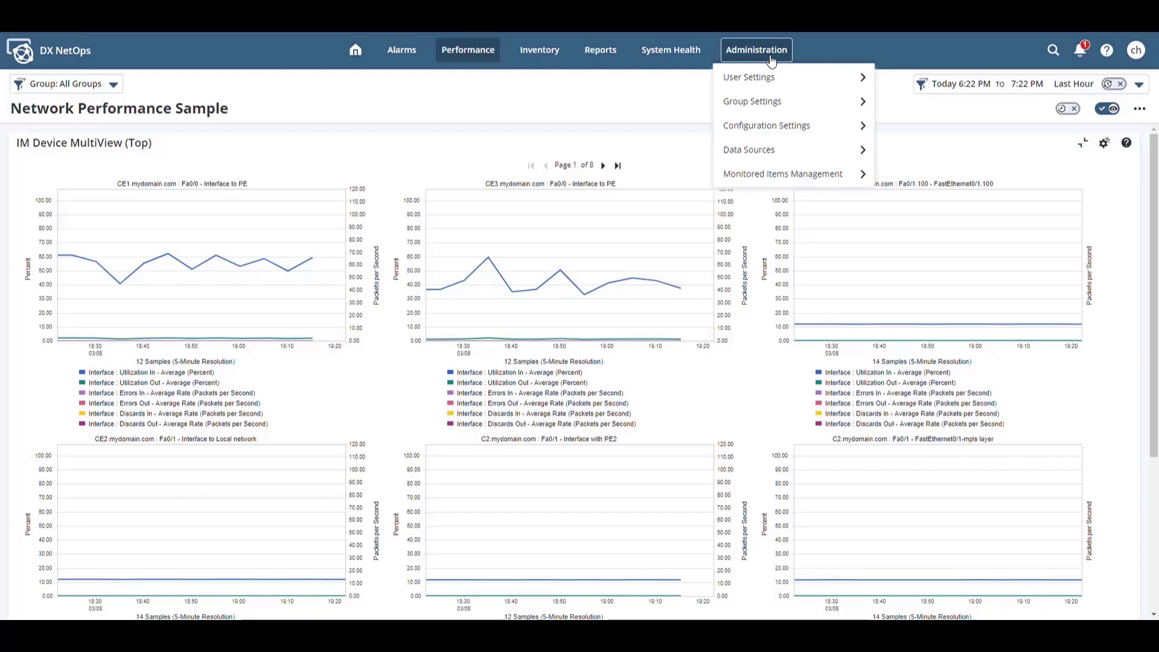
click(839, 174)
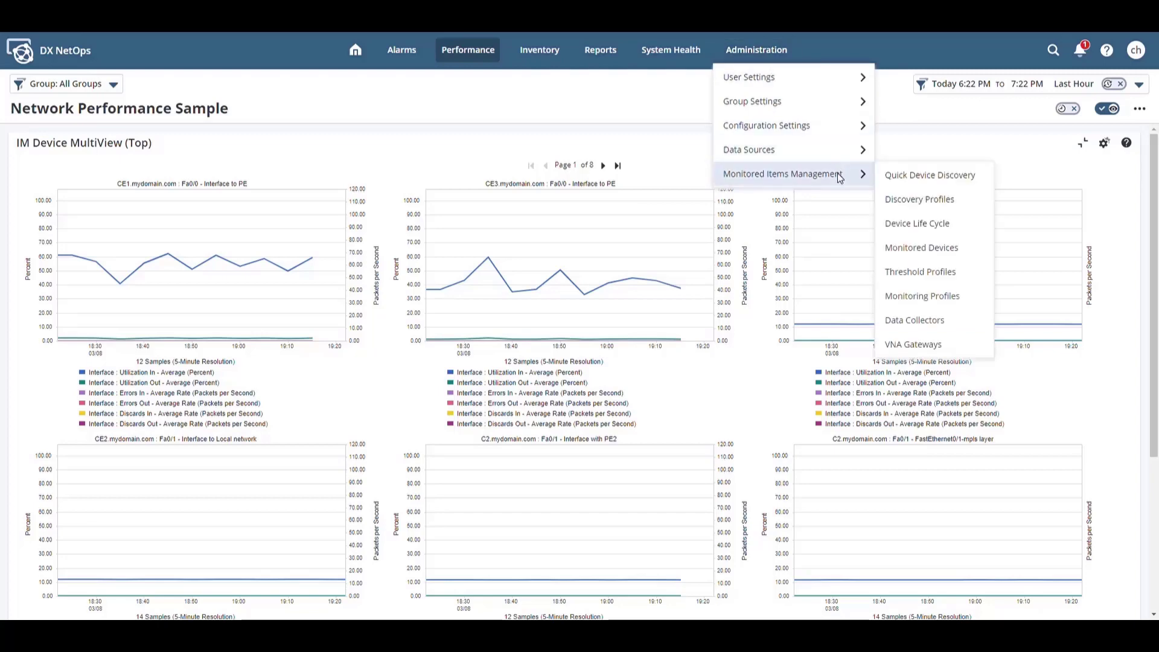
click(923, 273)
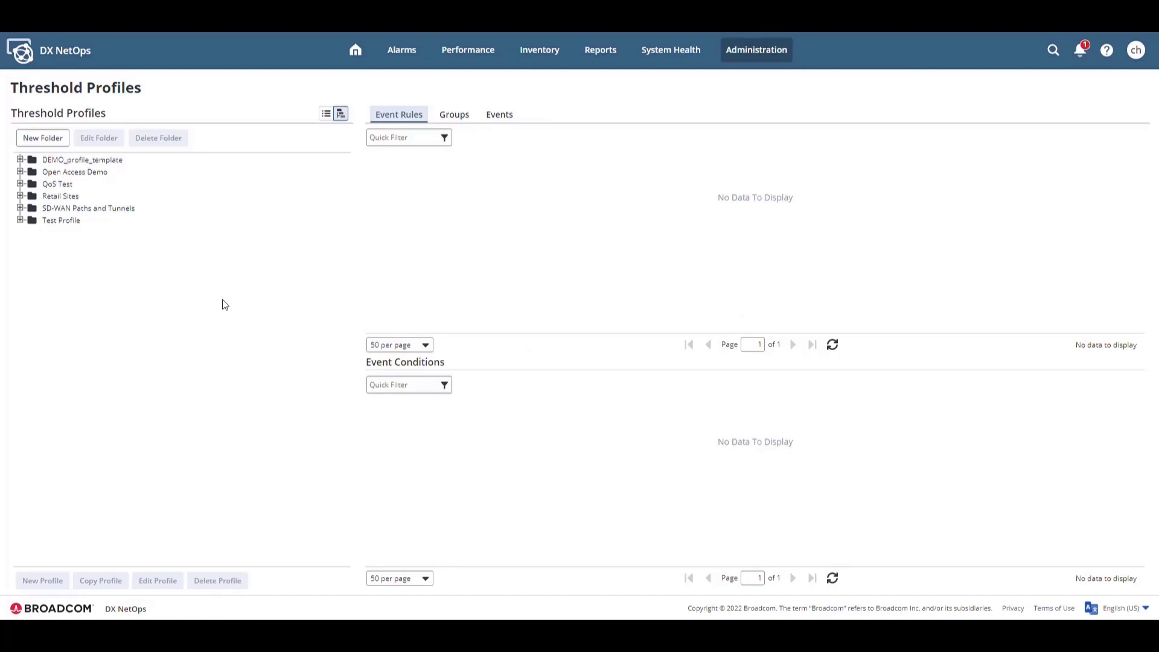
click(66, 223)
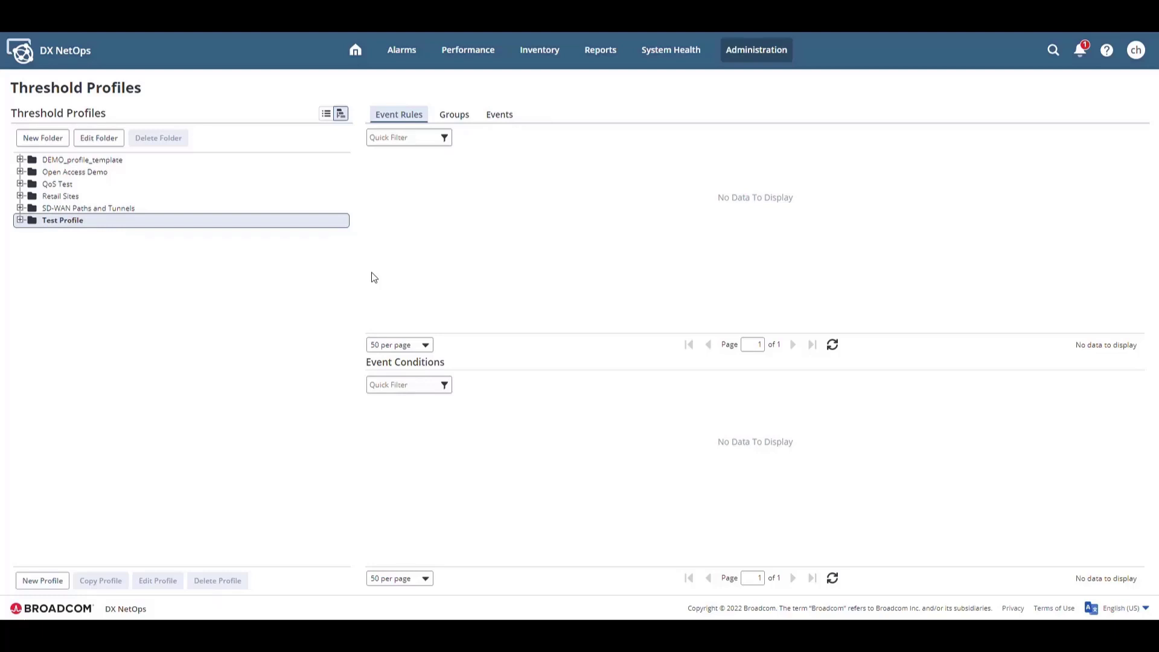
Create a new threshold profile named 'Demo Profile'
click(43, 580)
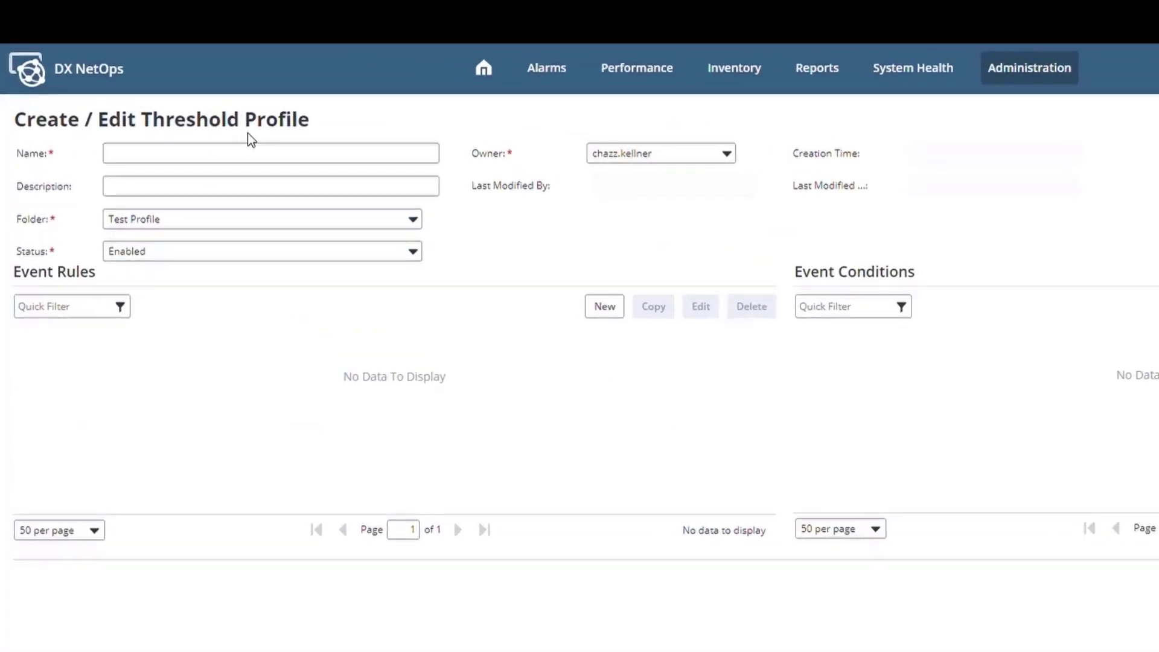
click(277, 158)
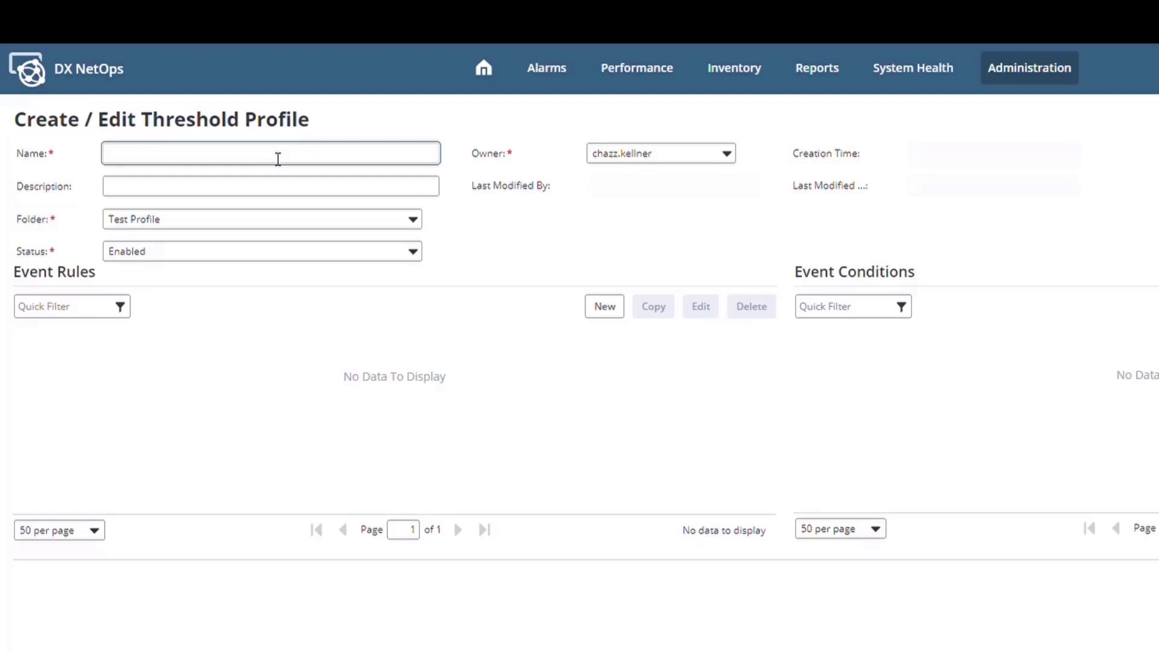
text(Demo Profile)
Add event rule 'Interface Utl In' using the Interface family's Utilization In (%) metric
click(605, 310)
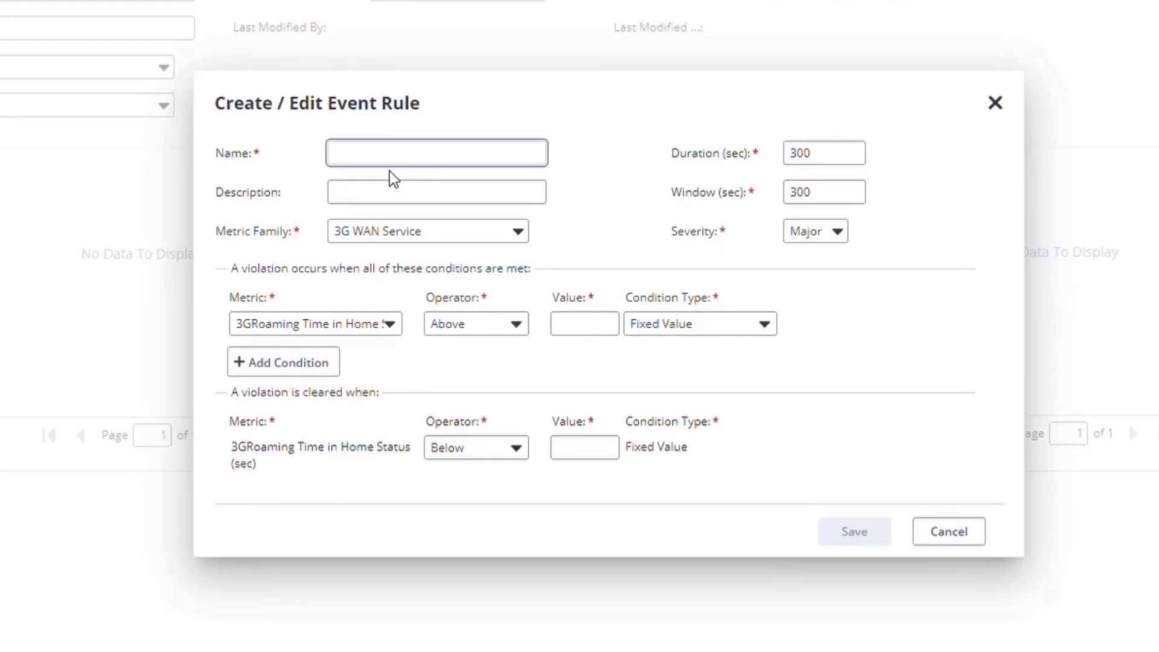
text(Interface Utl In)
click(528, 242)
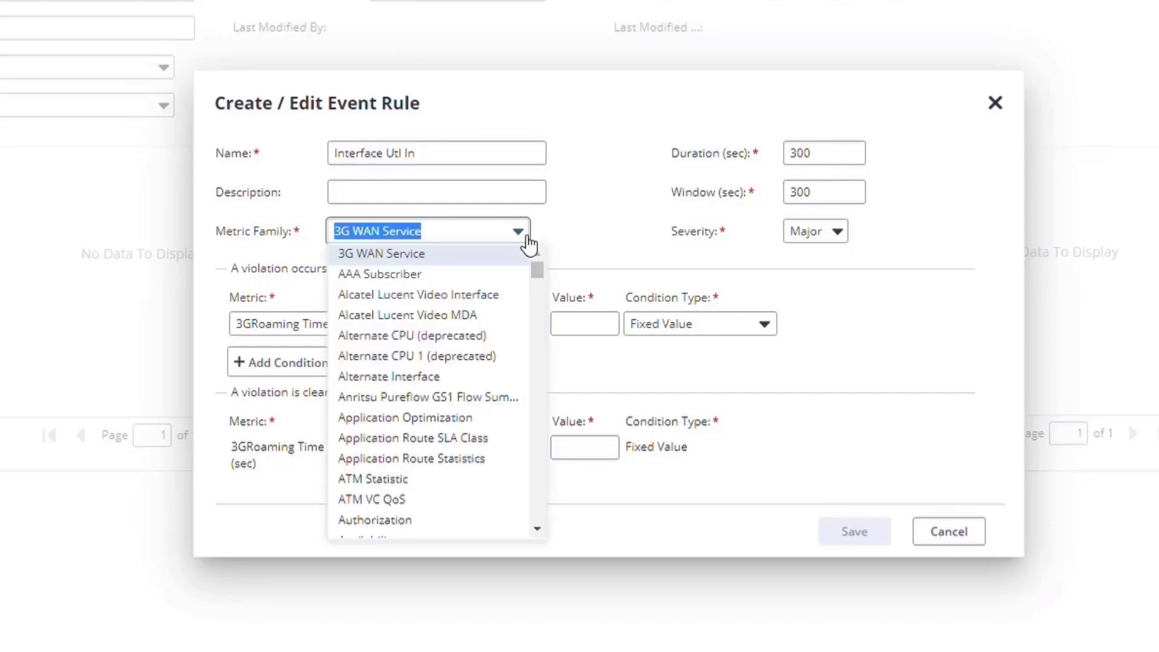
text(interfac)
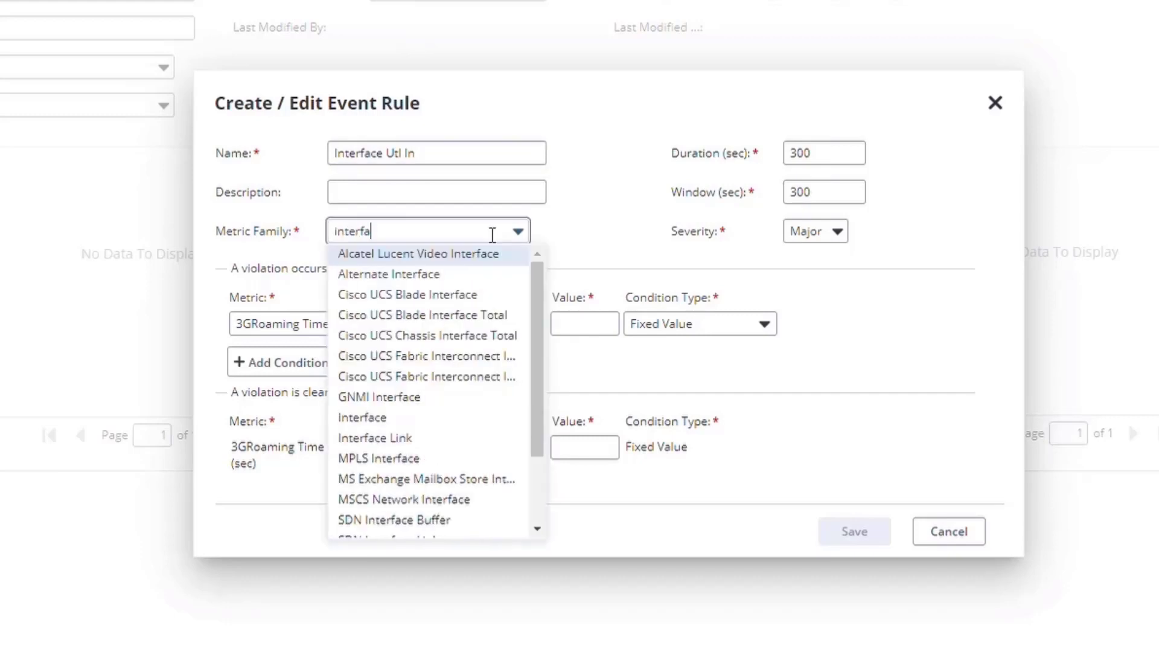
click(415, 422)
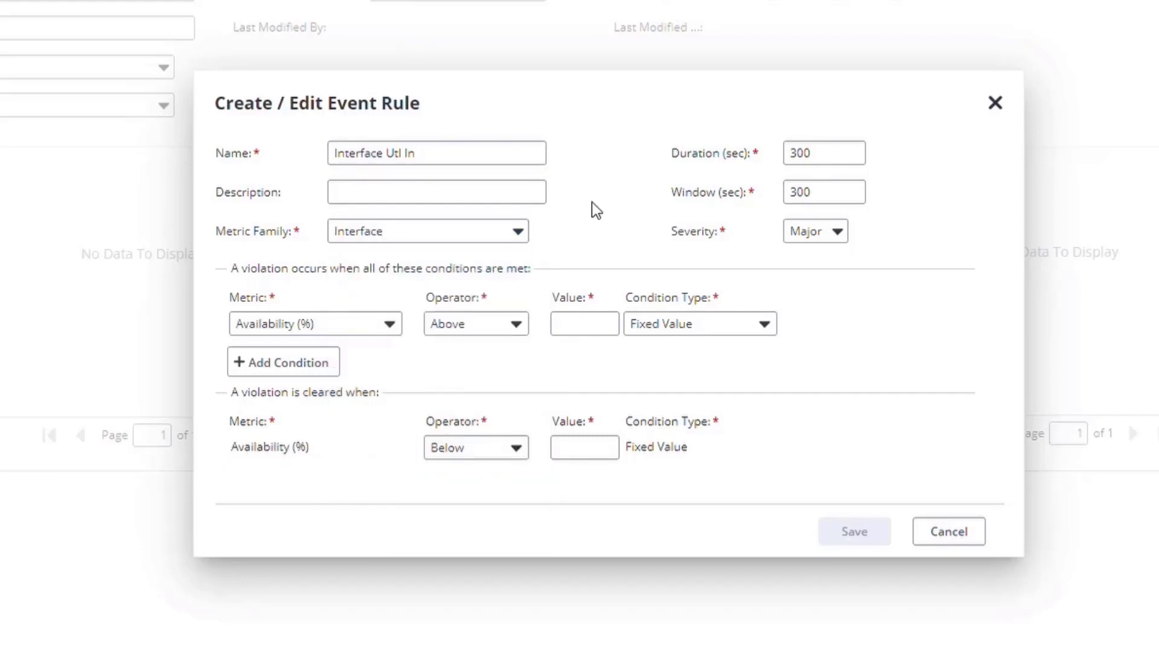
click(402, 324)
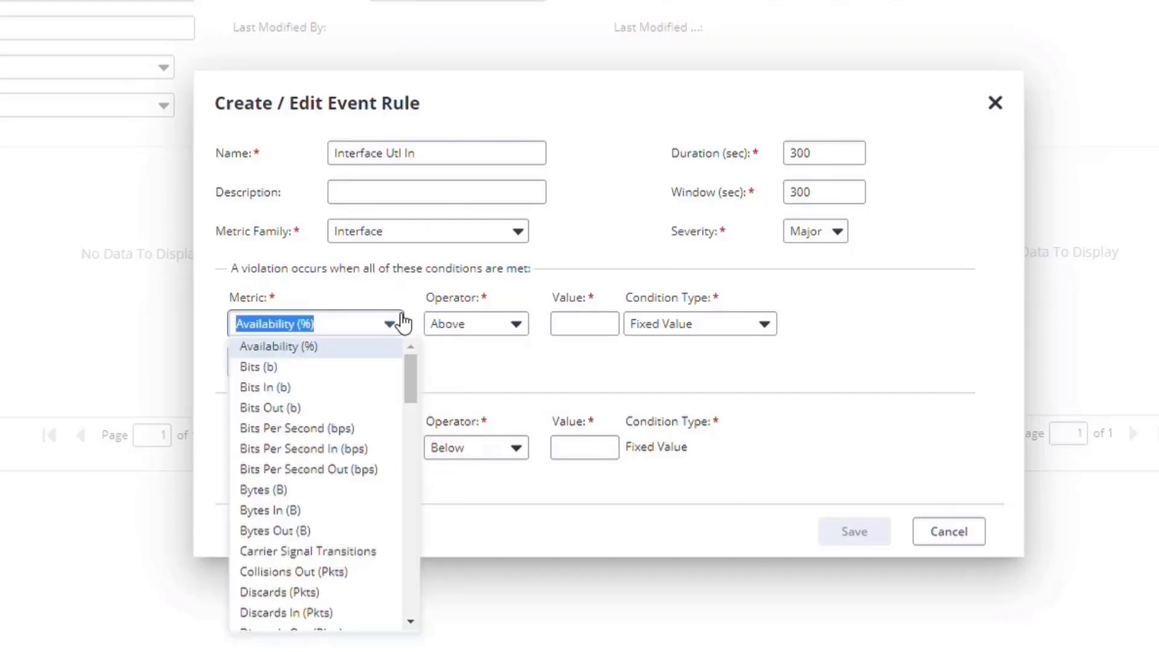
text(util)
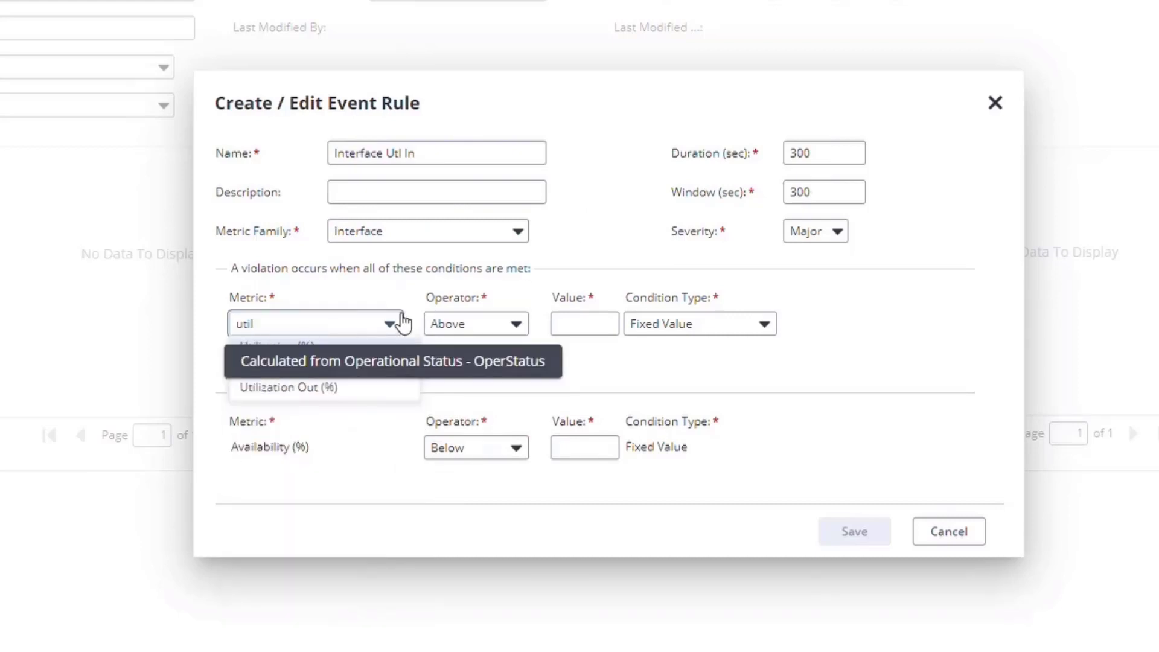
click(354, 370)
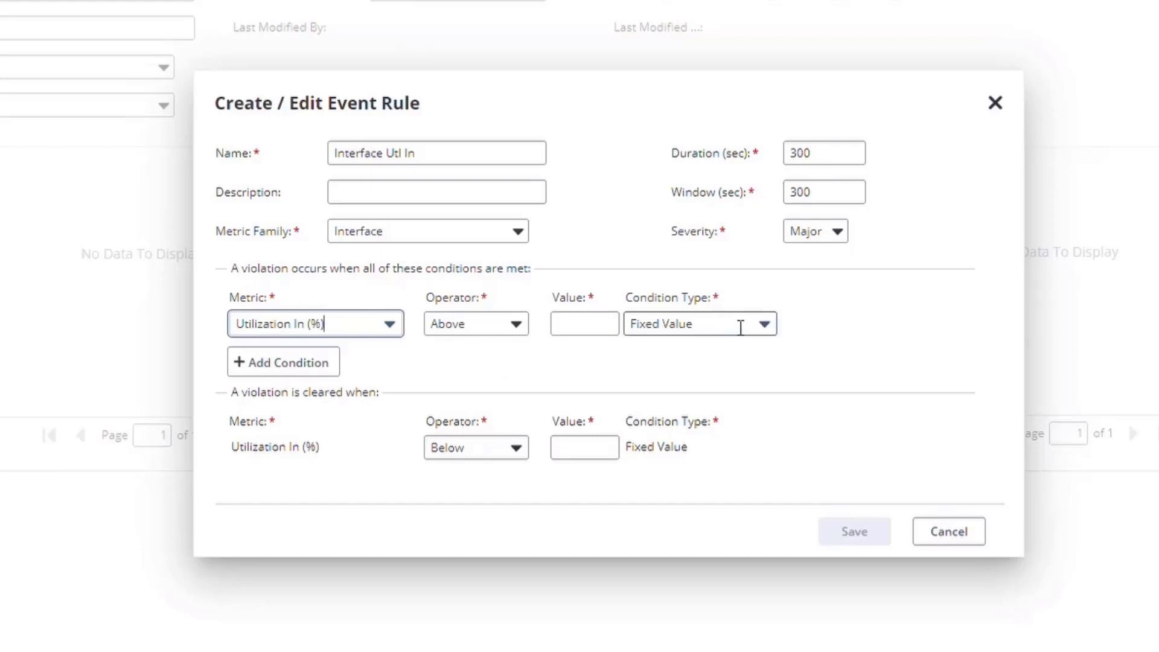
Set the violation condition to Standard Deviations with a value of 2
click(573, 329)
text(80)
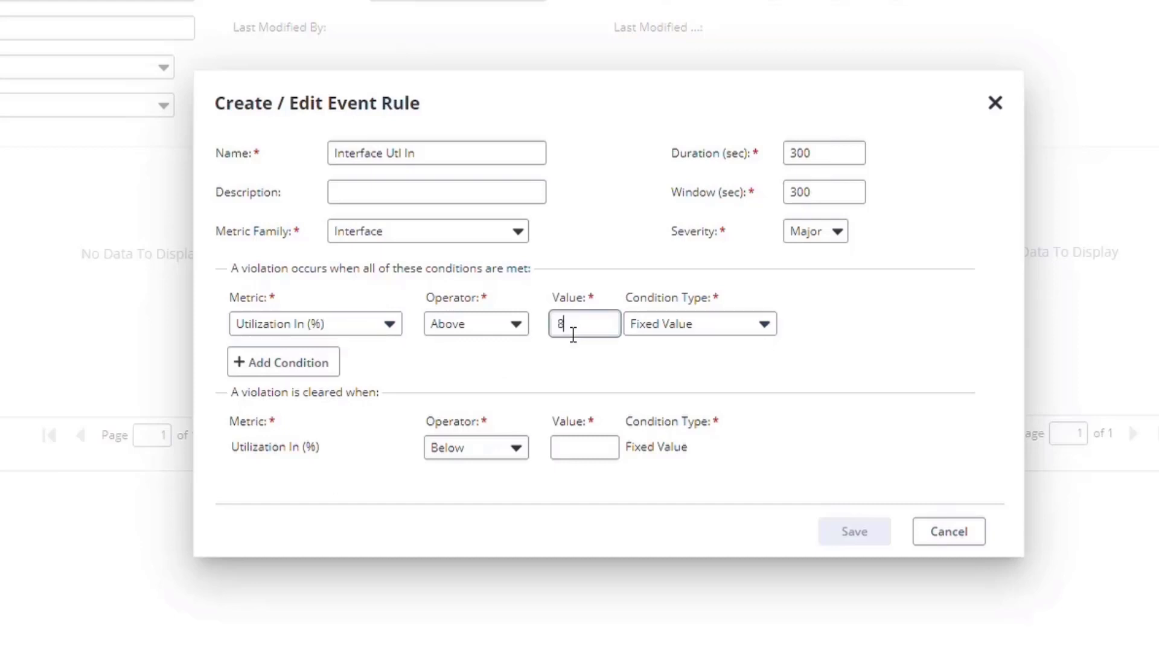
click(770, 329)
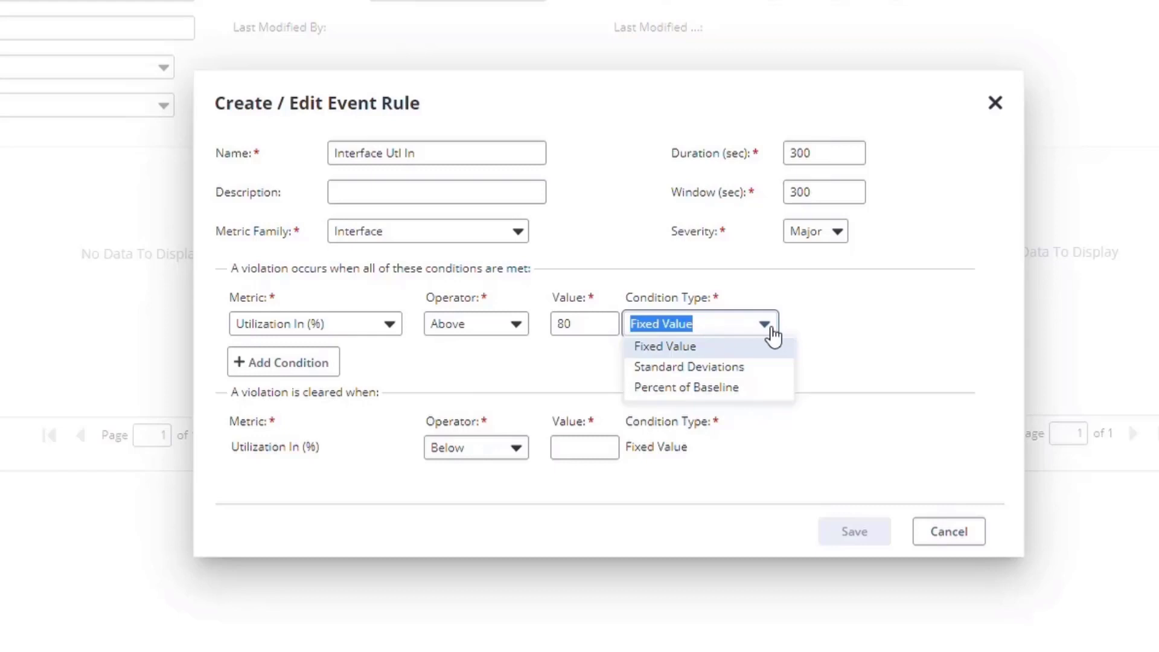
click(758, 367)
double_click(618, 335)
text(2)
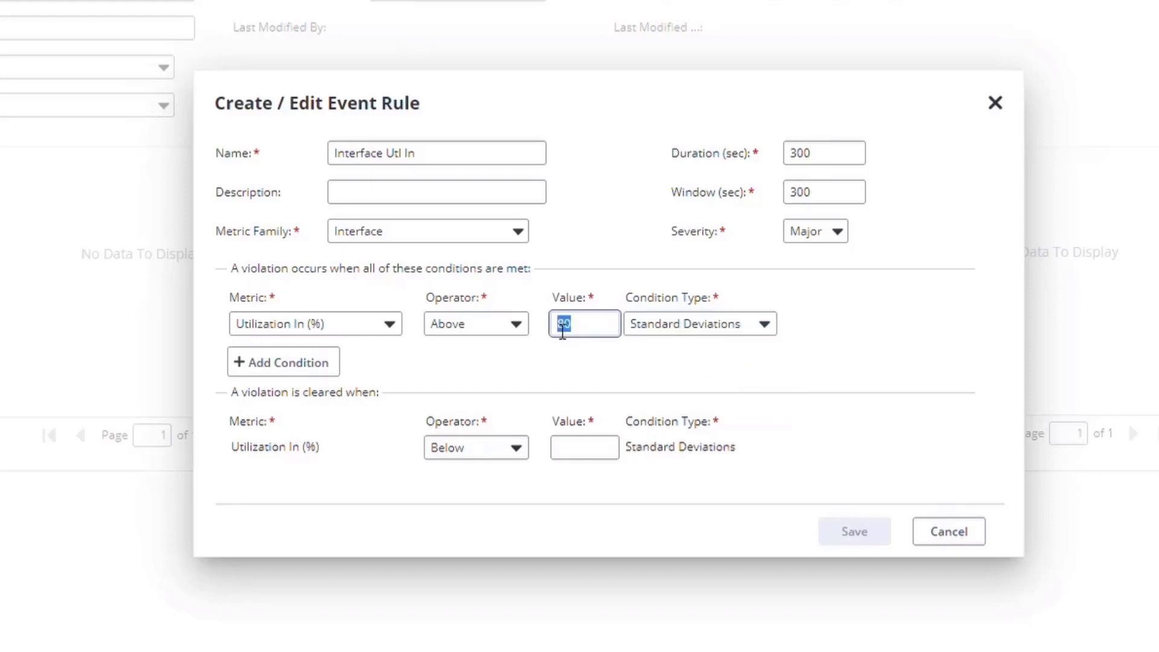
click(648, 383)
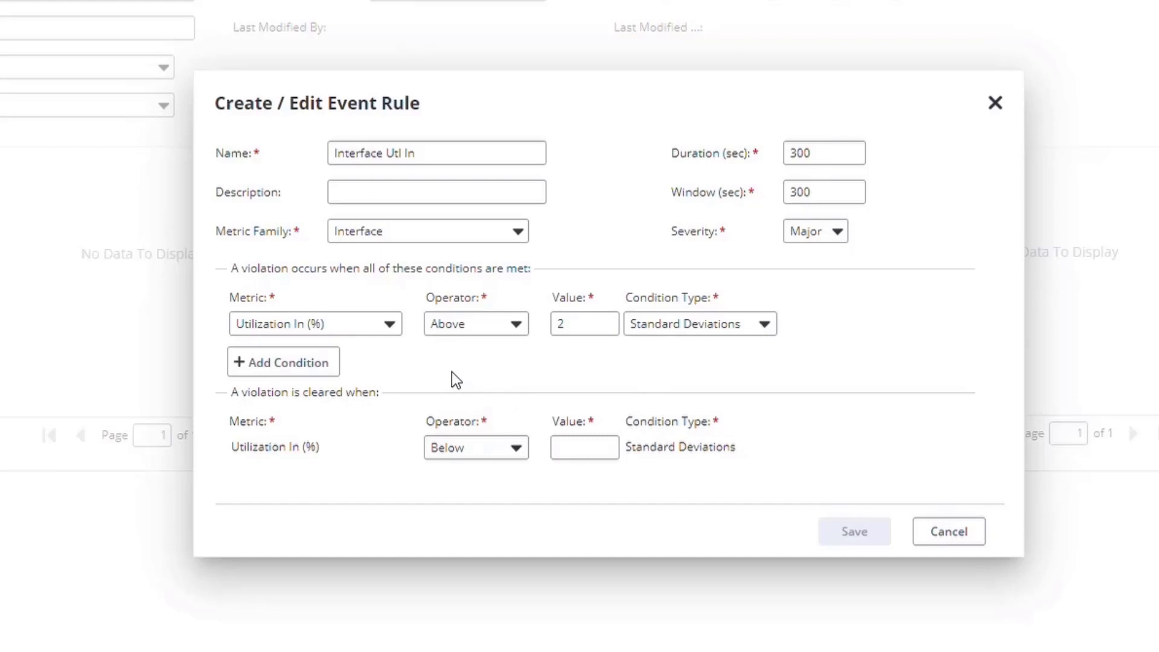
Add a second condition requiring Utilization In (%) above a fixed value of 70
click(320, 364)
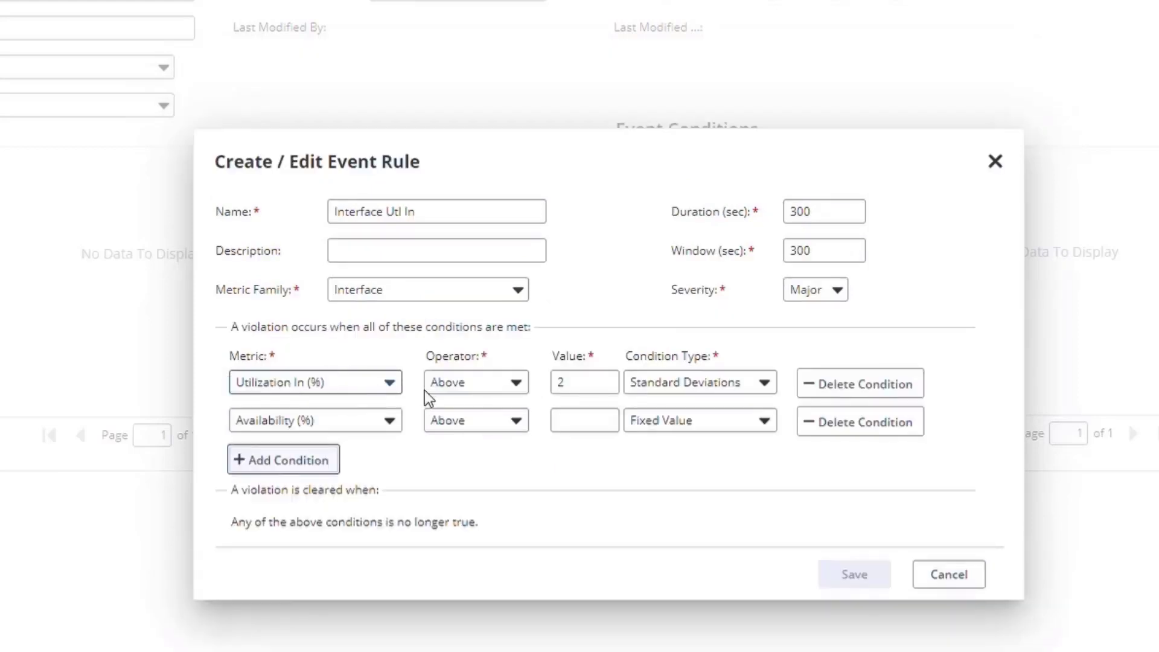
click(402, 430)
text(utili)
click(379, 462)
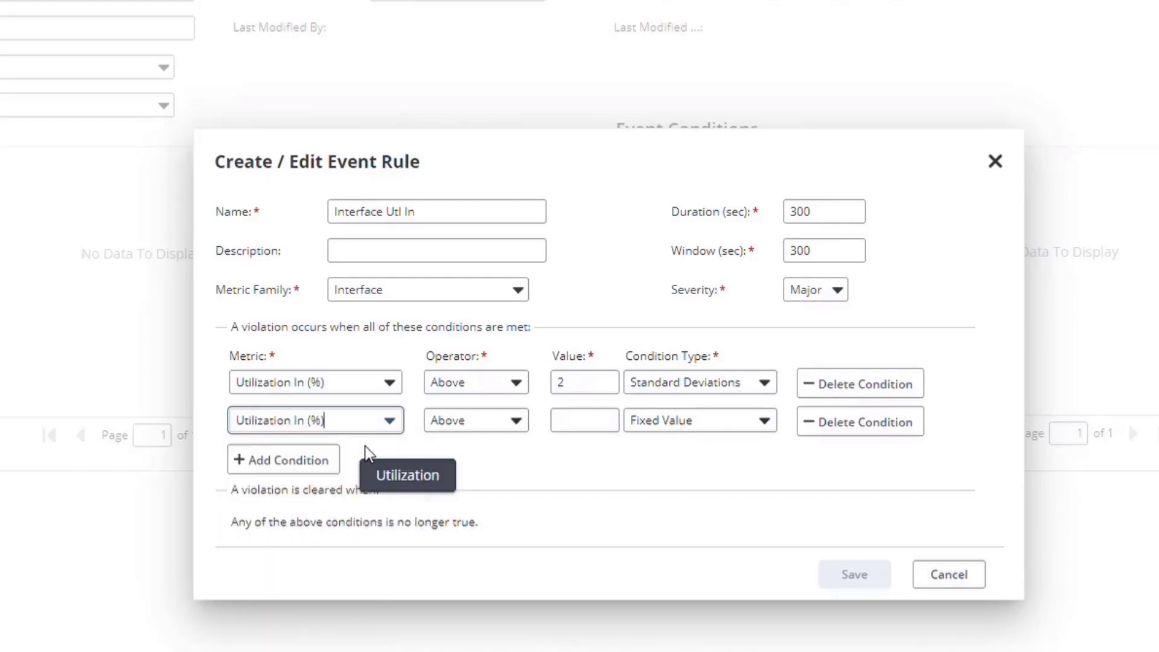
click(594, 427)
text(7)
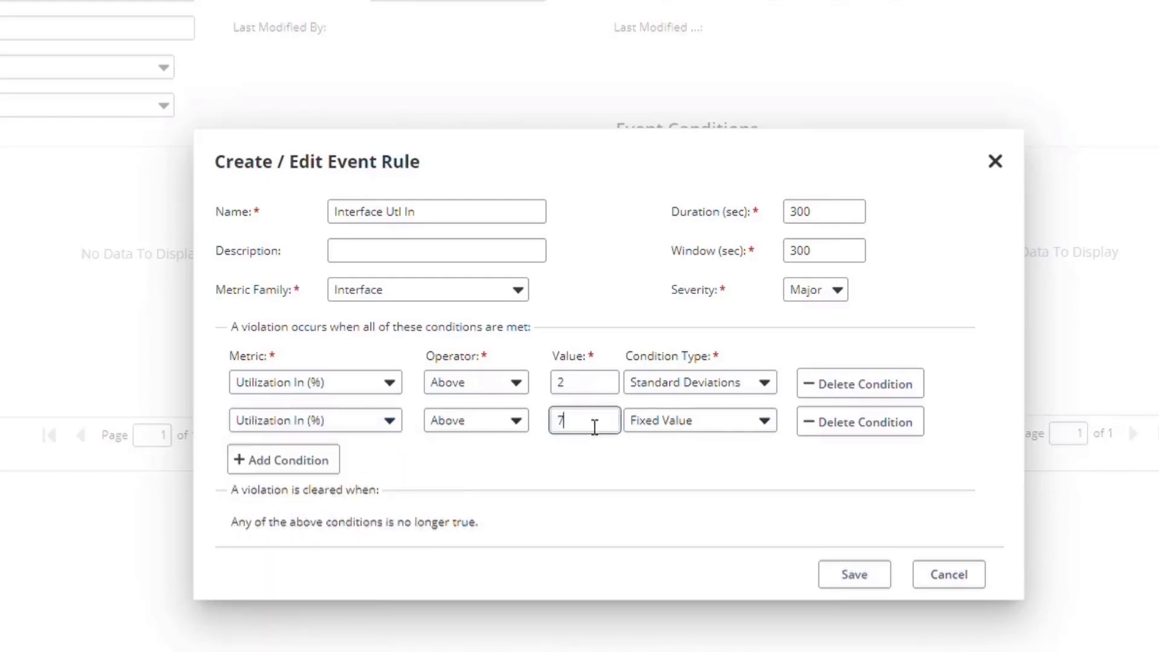
text(0)
Save the Interface Utl In rule and start a new rule named 'Utilization Out'
click(854, 576)
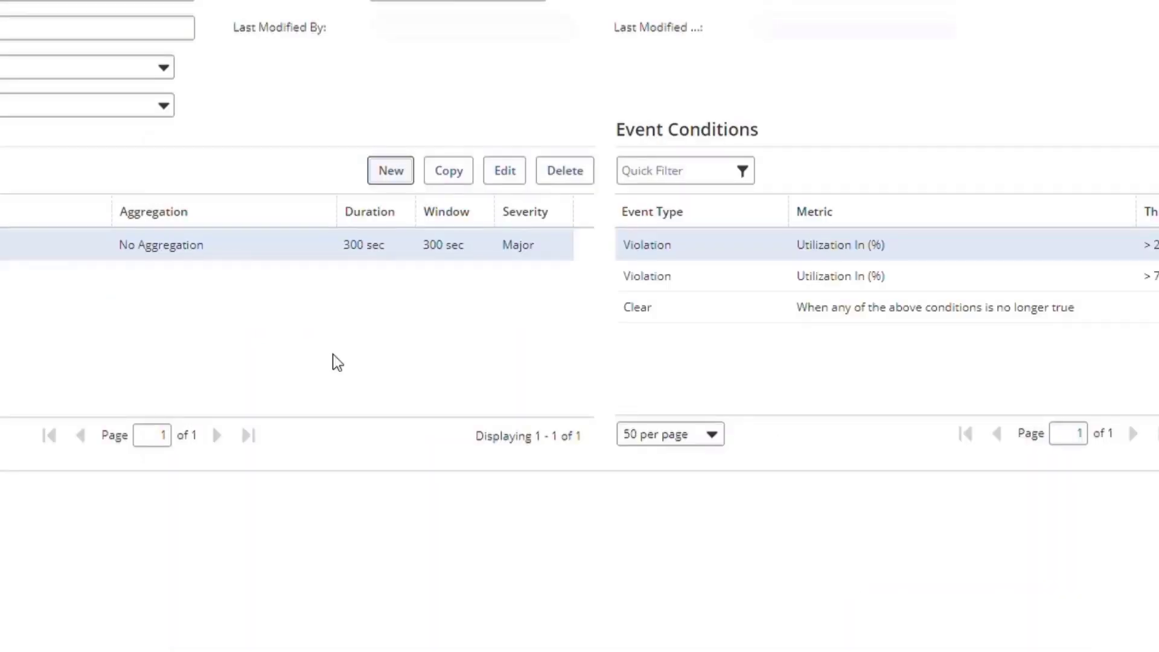
click(386, 175)
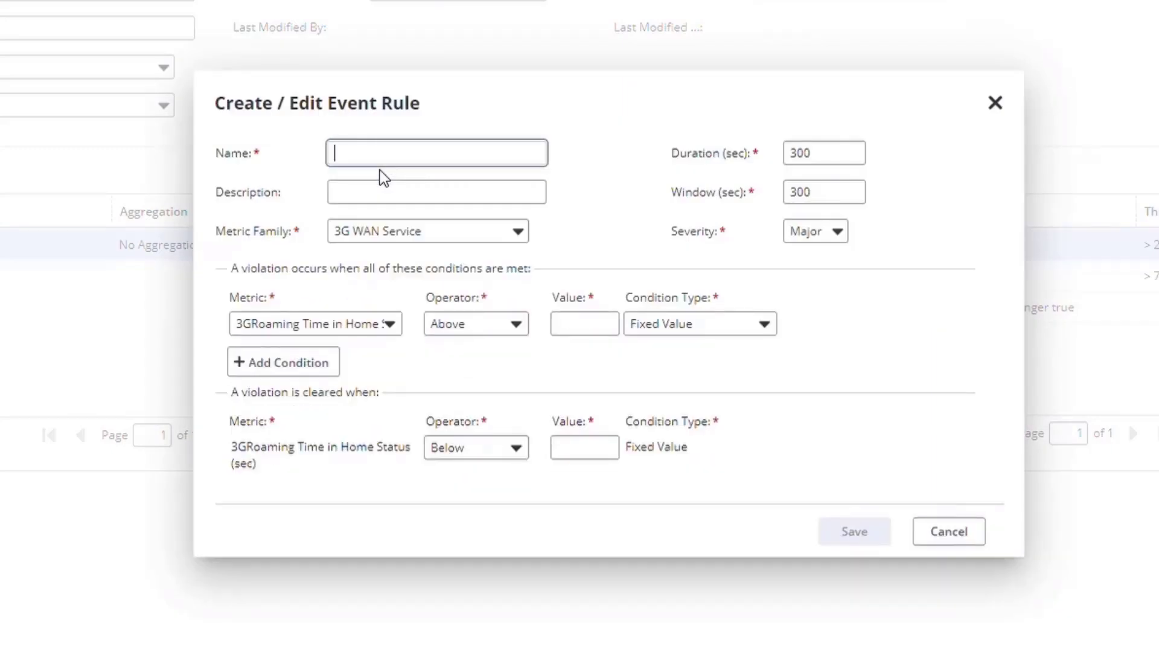
text(Utilization Out)
Set the rule's metric family to Interface and metric to Utilization Out (%)
click(496, 234)
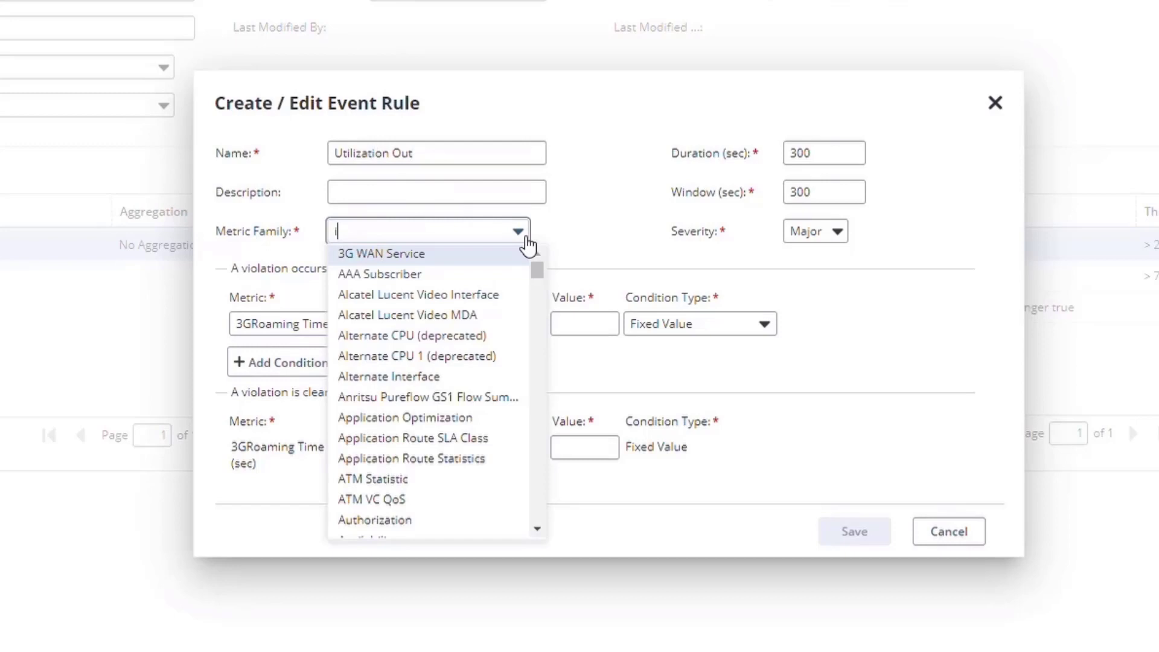
text(interfa)
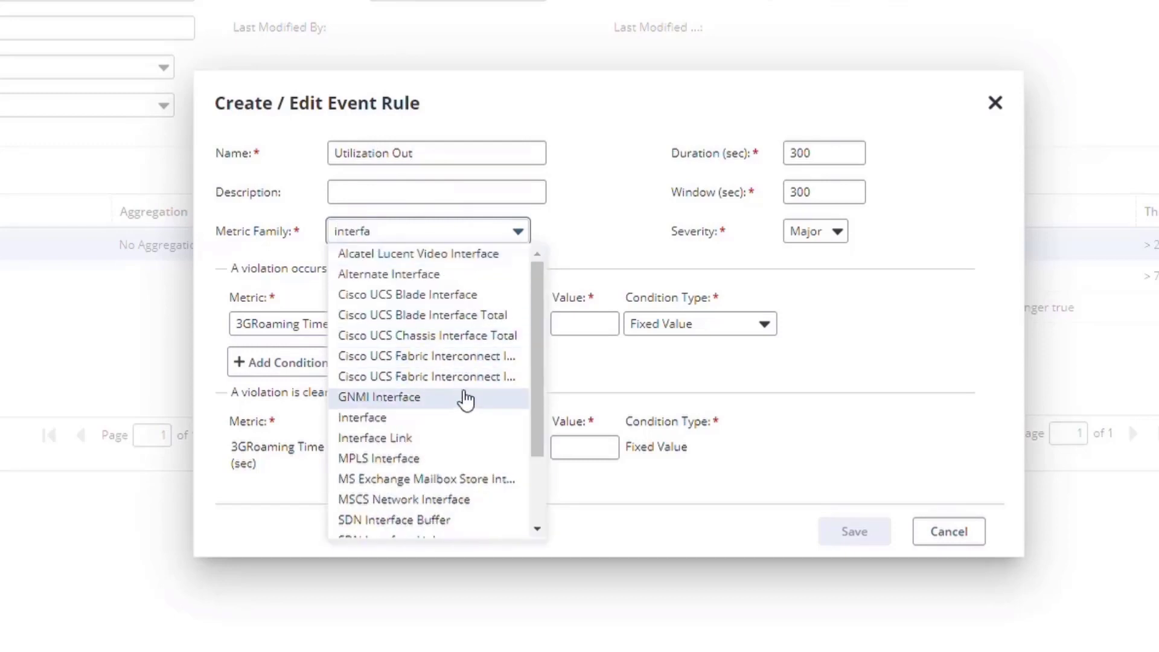
click(446, 420)
click(390, 324)
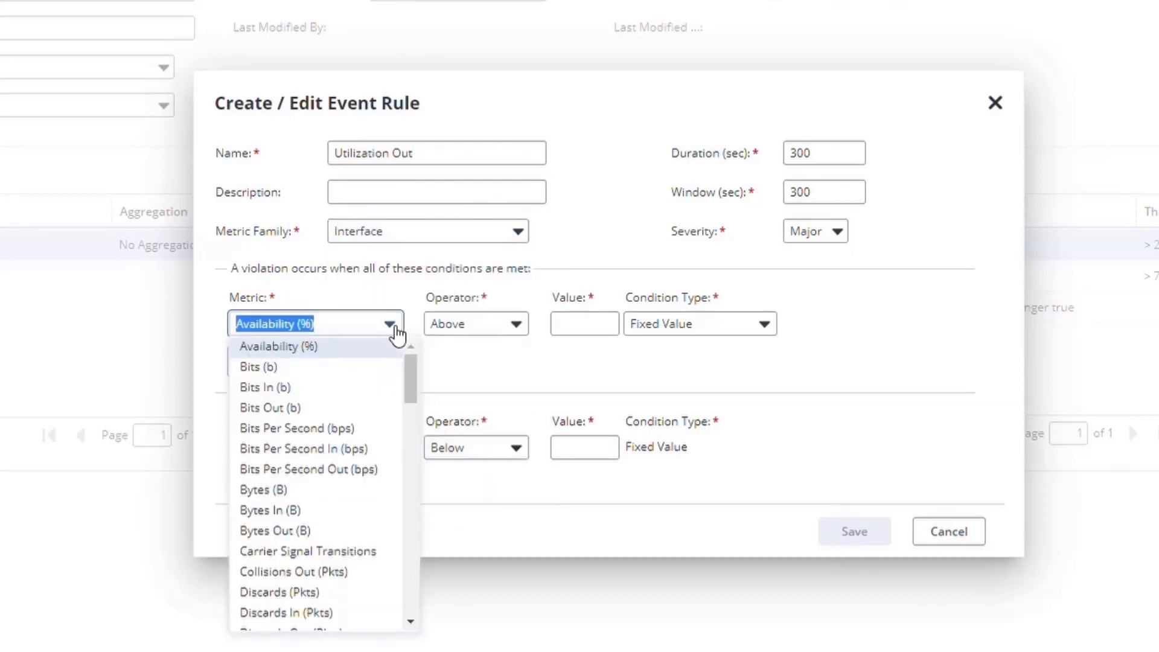
text(uti)
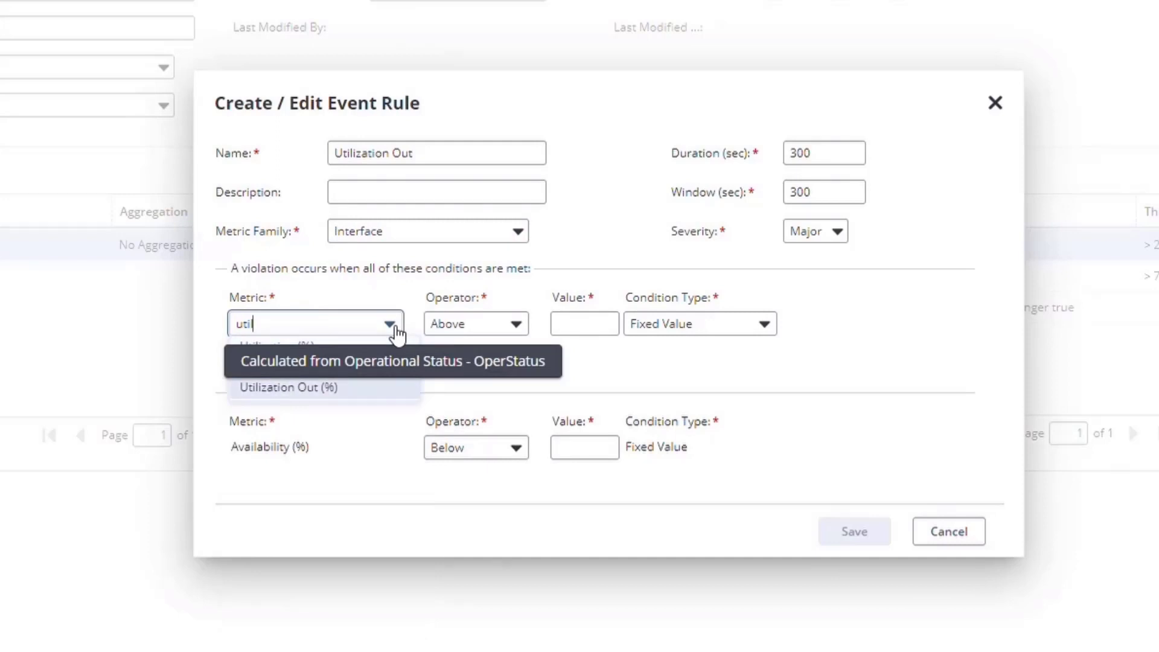
key(Return)
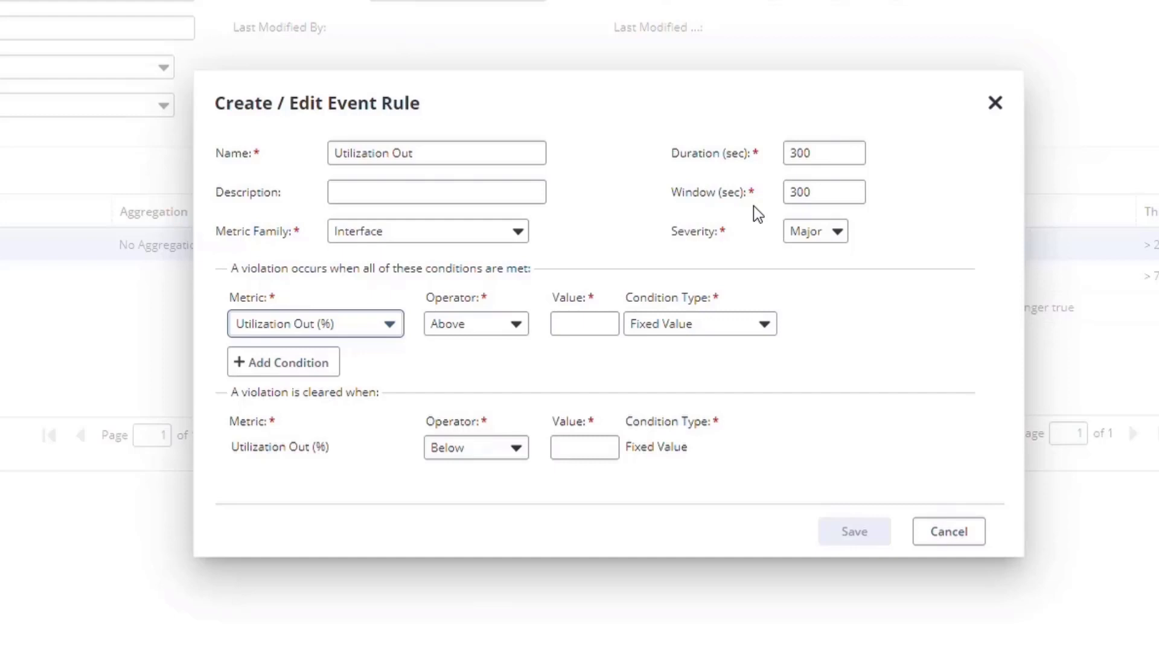
Set the Utilization Out violation value to 80, window to 900 seconds, duration to 600 seconds
click(600, 324)
text(80)
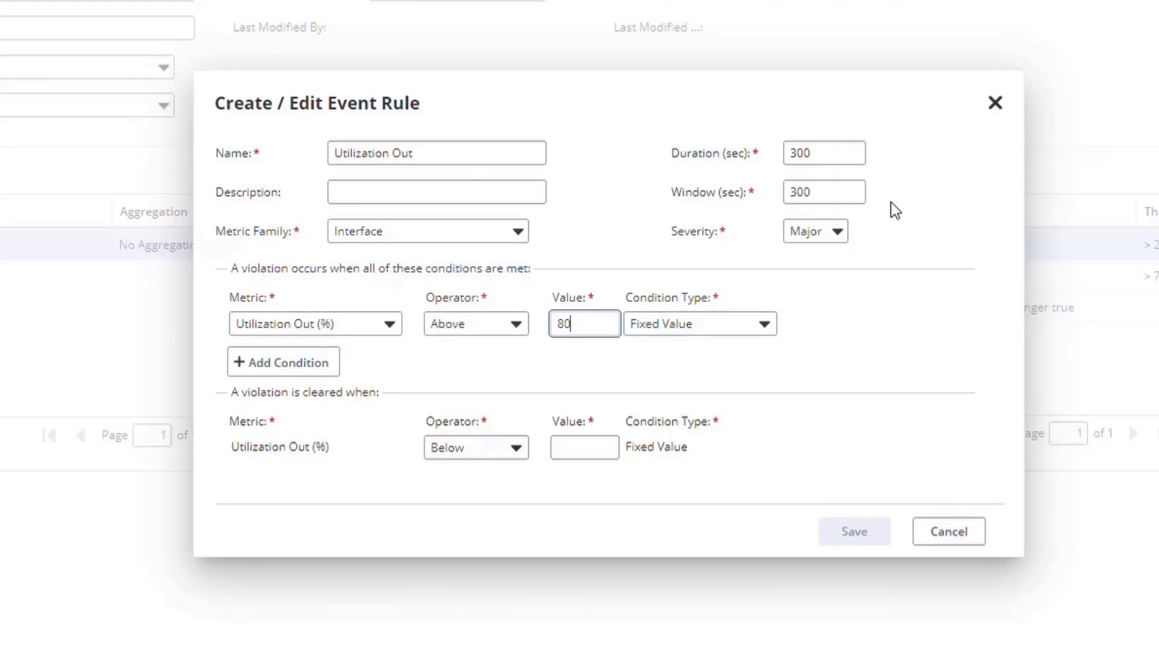
click(846, 196)
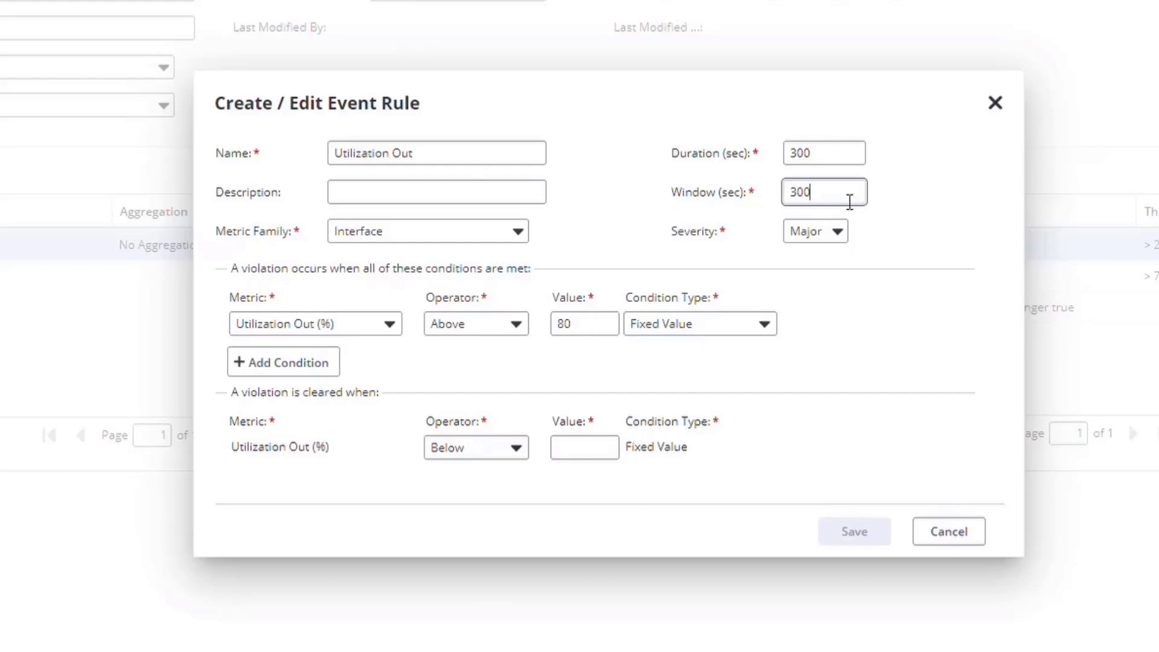
double_click(804, 201)
key(Home)
key(Delete)
text(9)
click(791, 153)
key(Delete)
text(6)
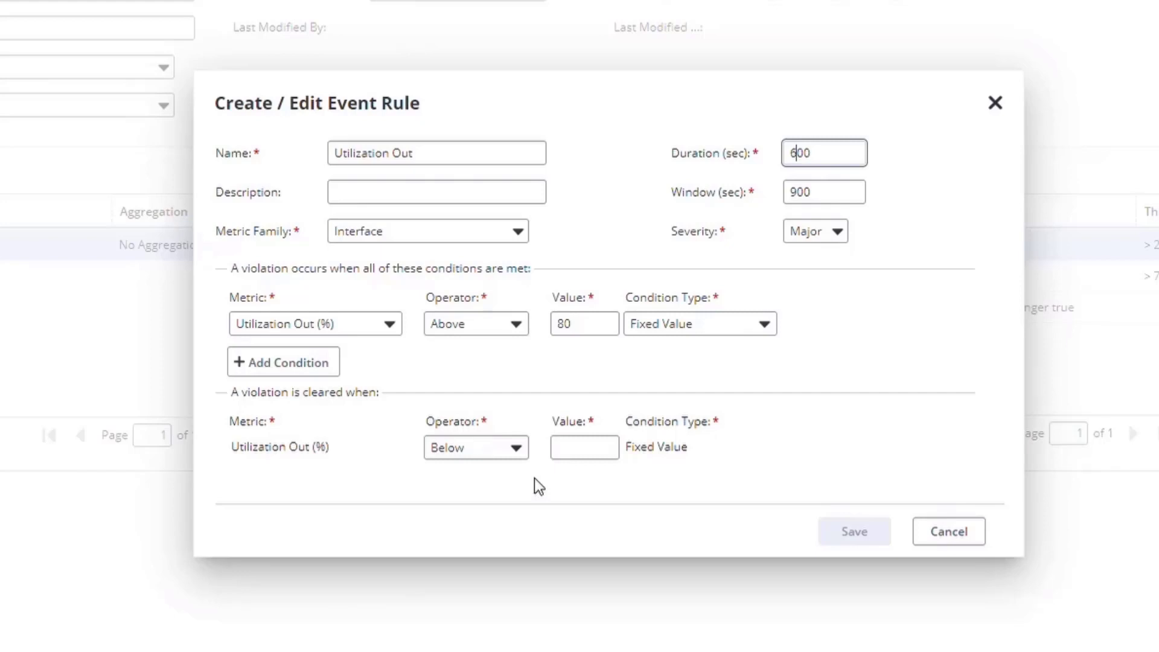
Set the Utilization Out clearing threshold value to 70
click(587, 453)
text(70)
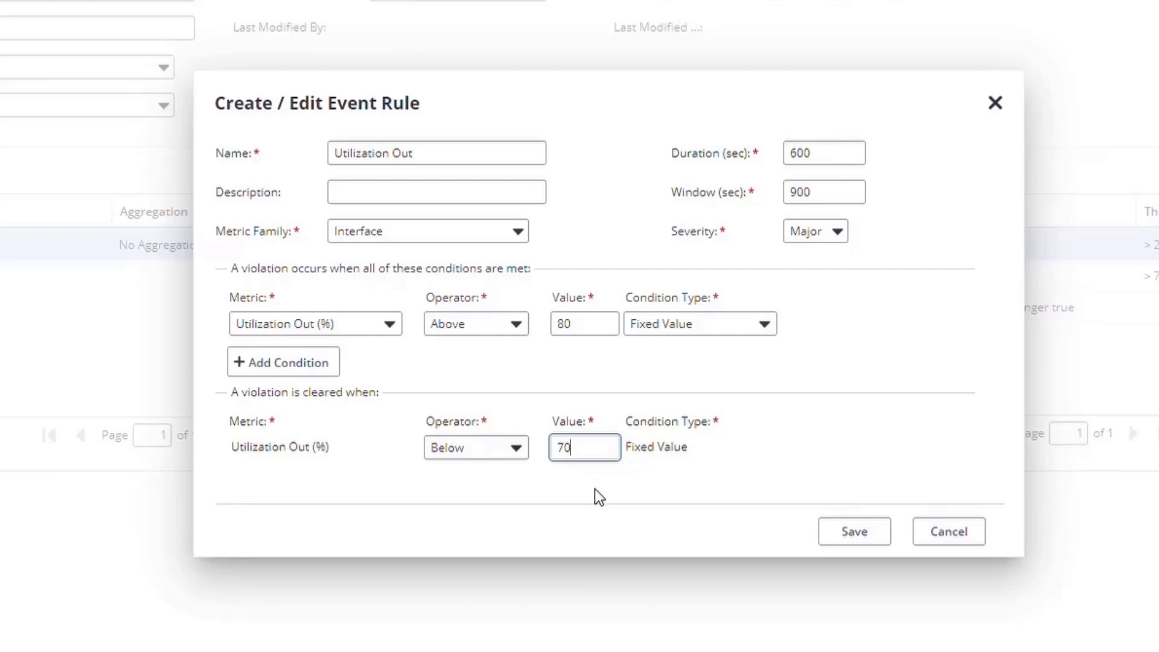
key(Left)
Save the Utilization Out rule and Demo Profile, then open Demo Profile under Test Profile
click(869, 539)
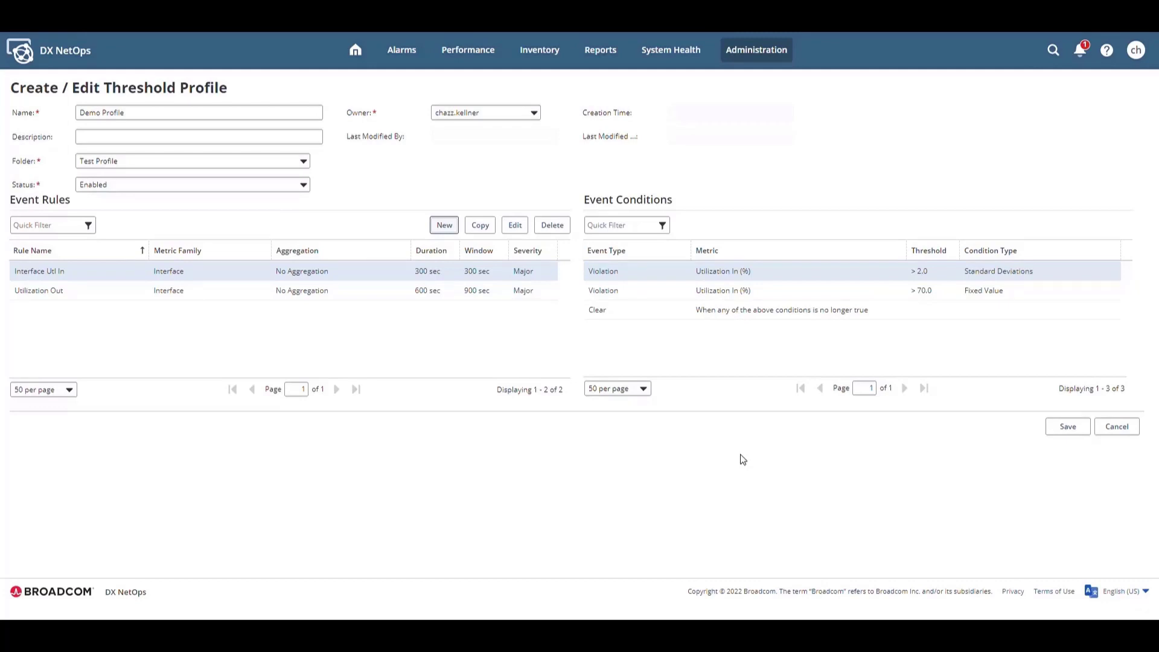
click(1068, 426)
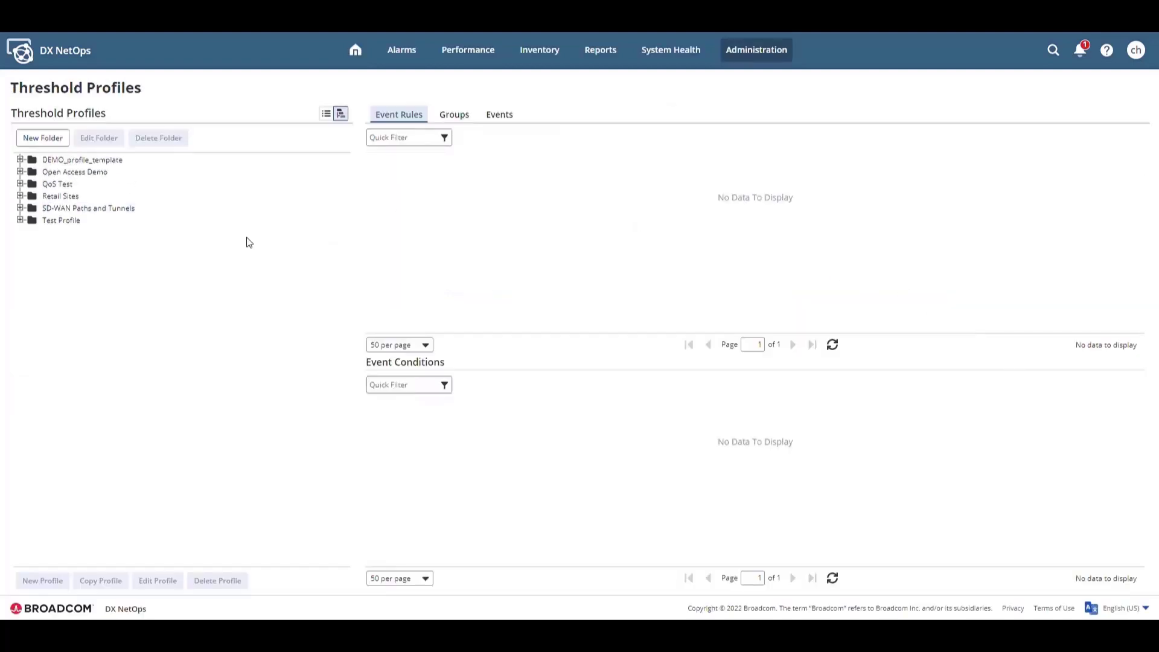
click(27, 224)
click(24, 221)
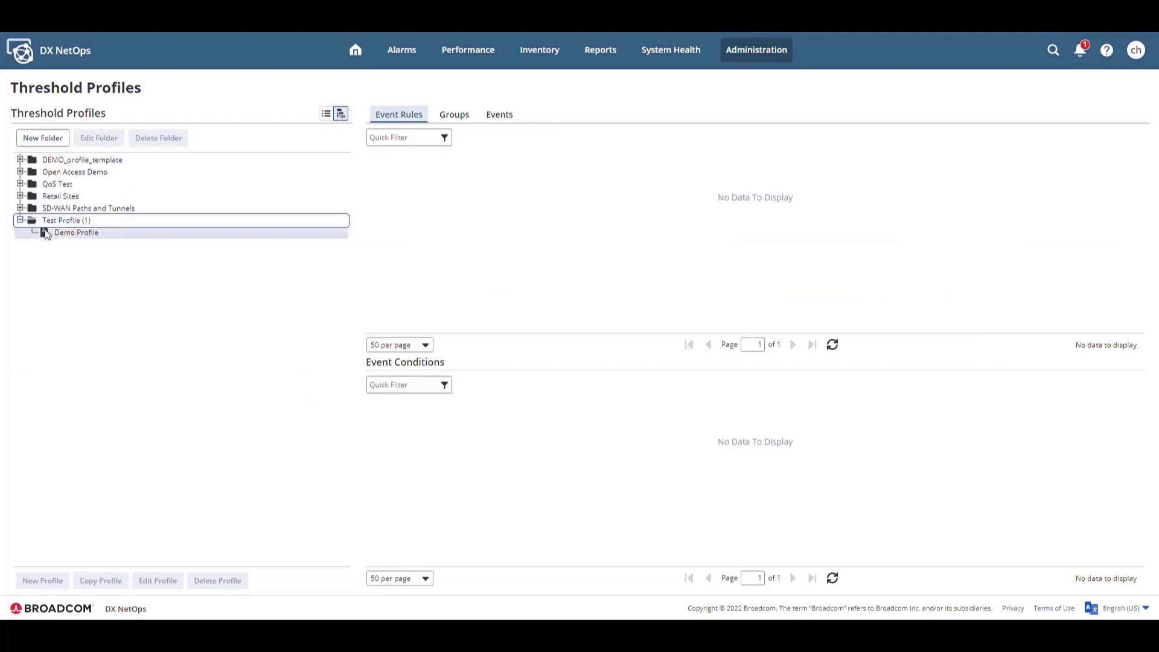
click(45, 233)
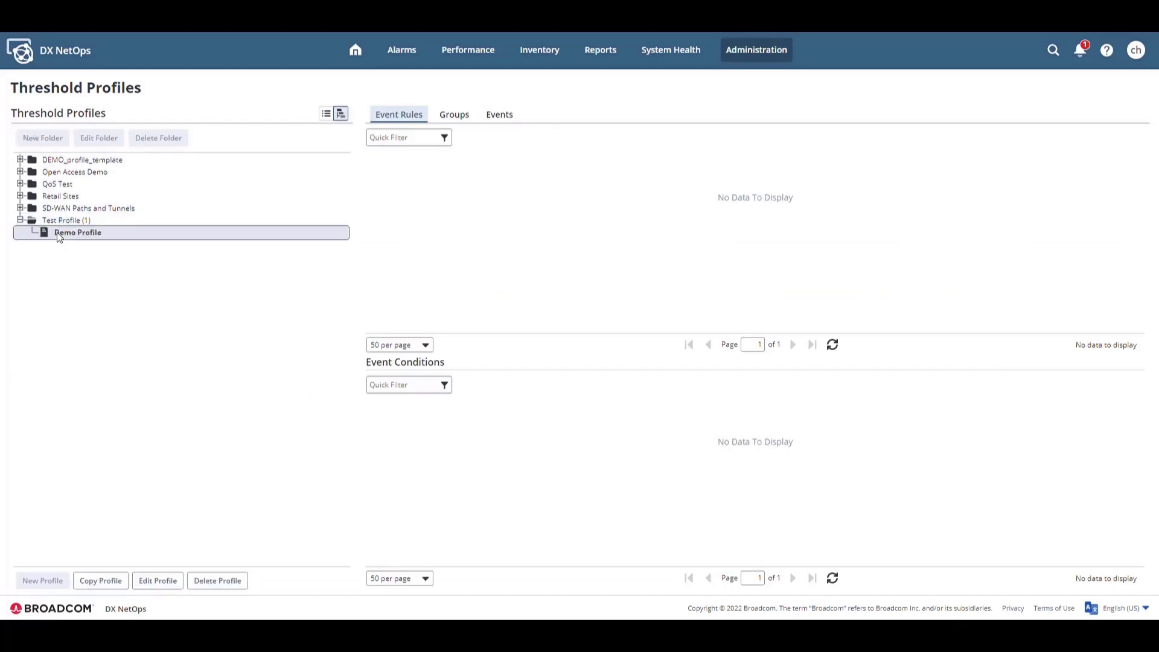
Move New York into Demo Profile's assigned groups from the Groups tab and confirm
click(470, 116)
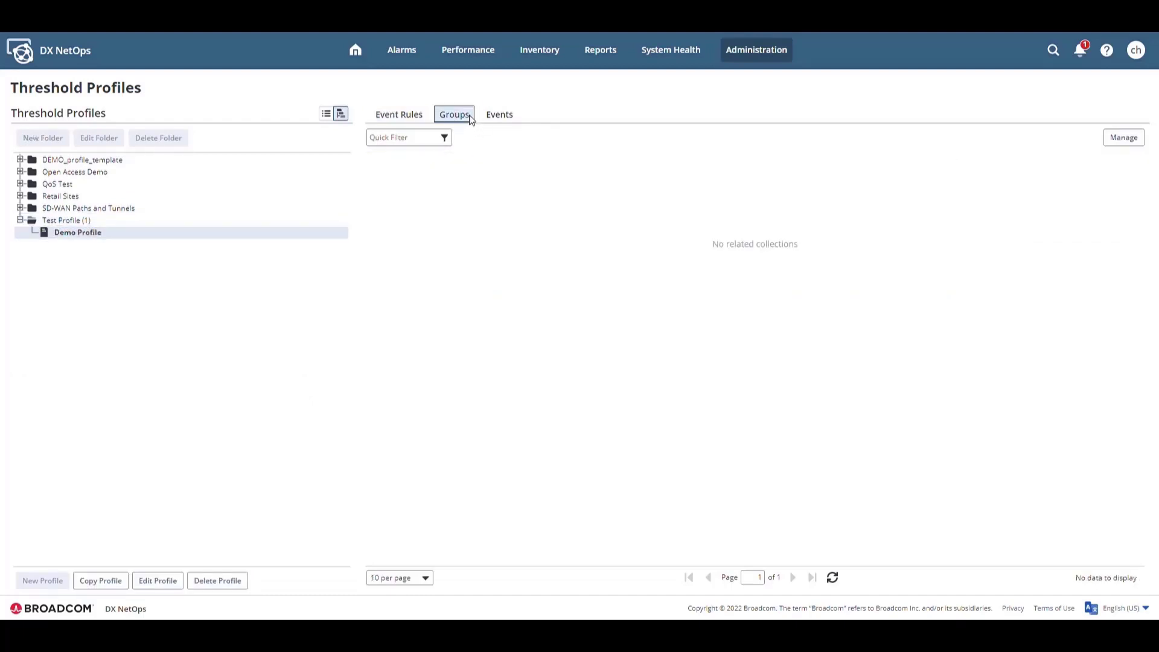
click(1123, 138)
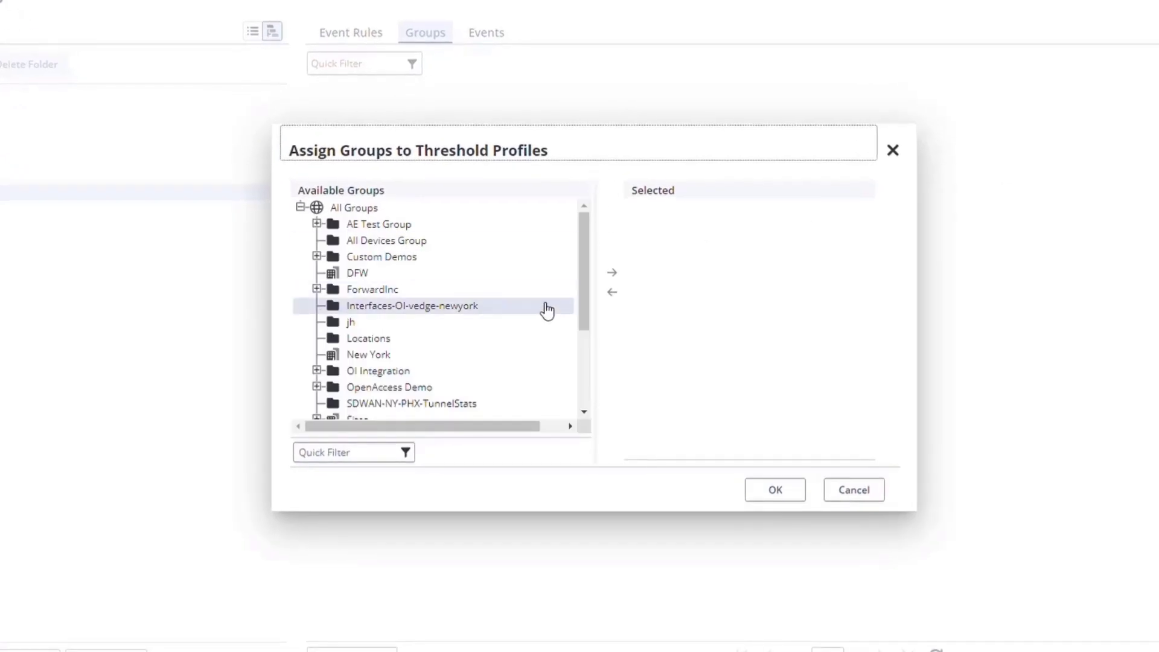
click(432, 360)
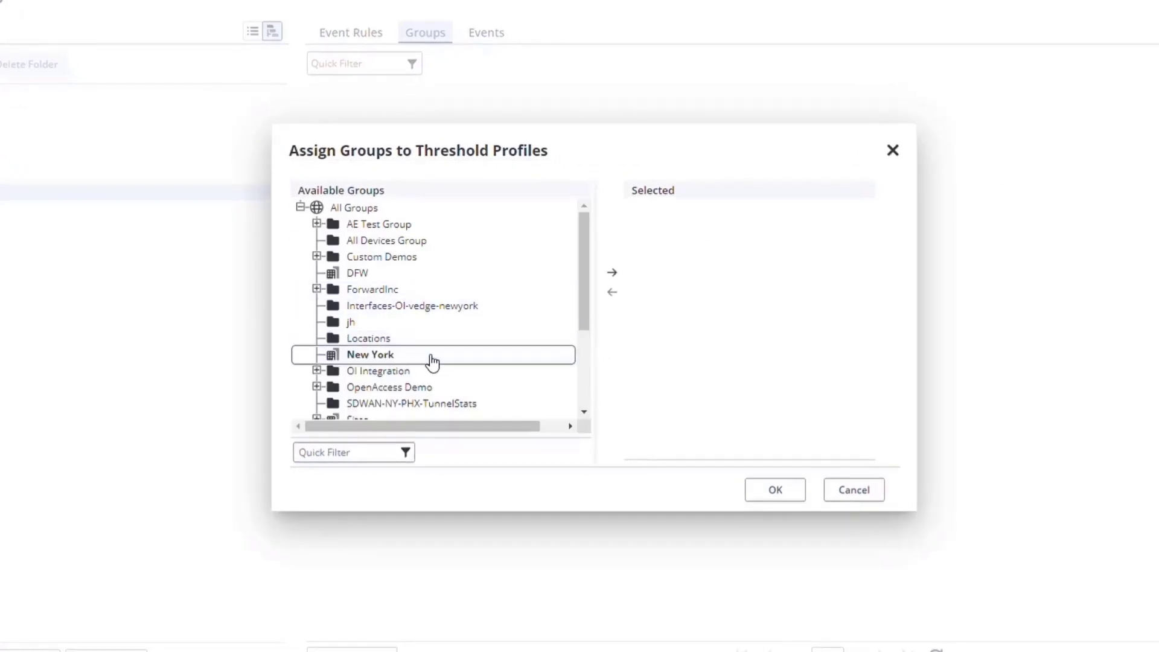
click(612, 272)
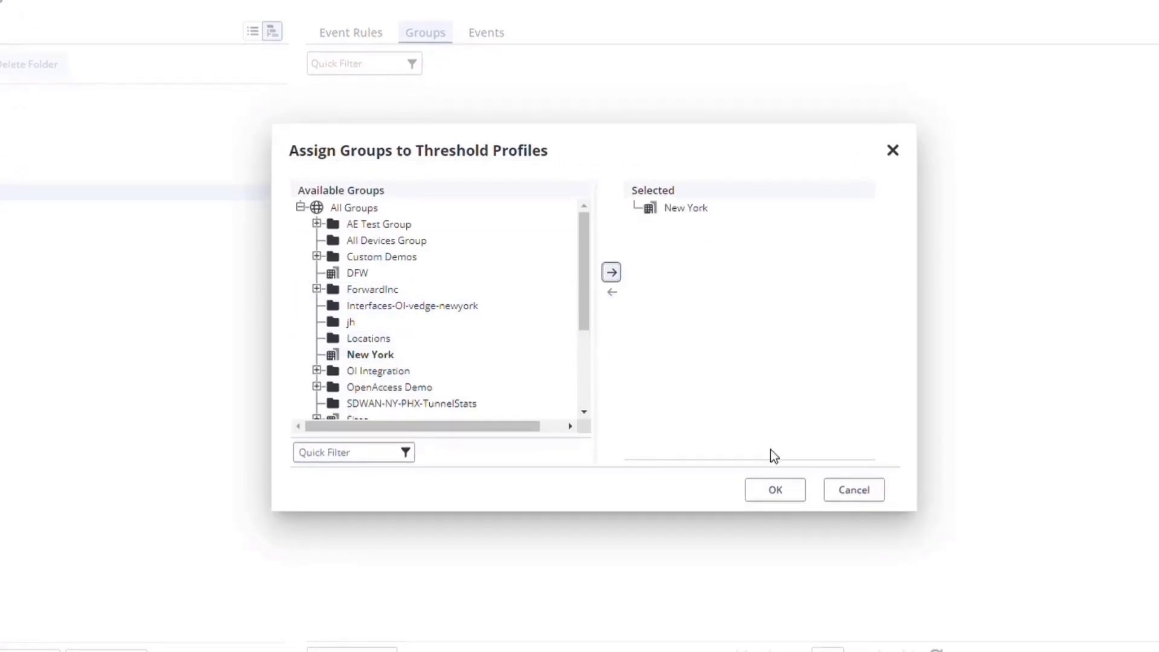
click(762, 490)
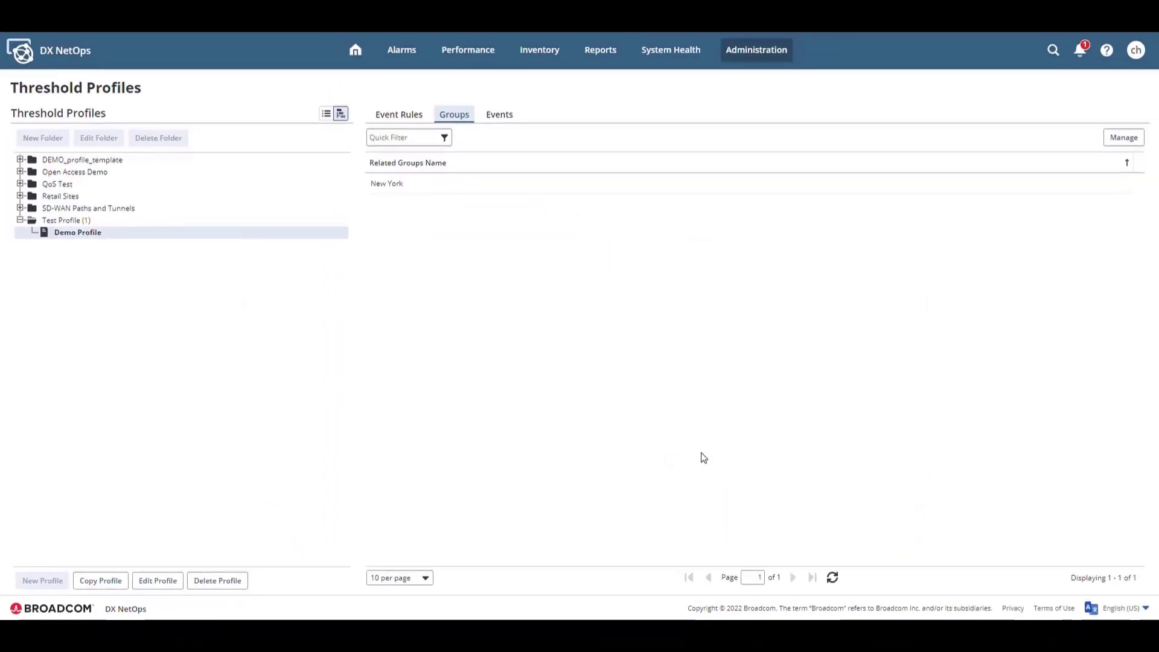